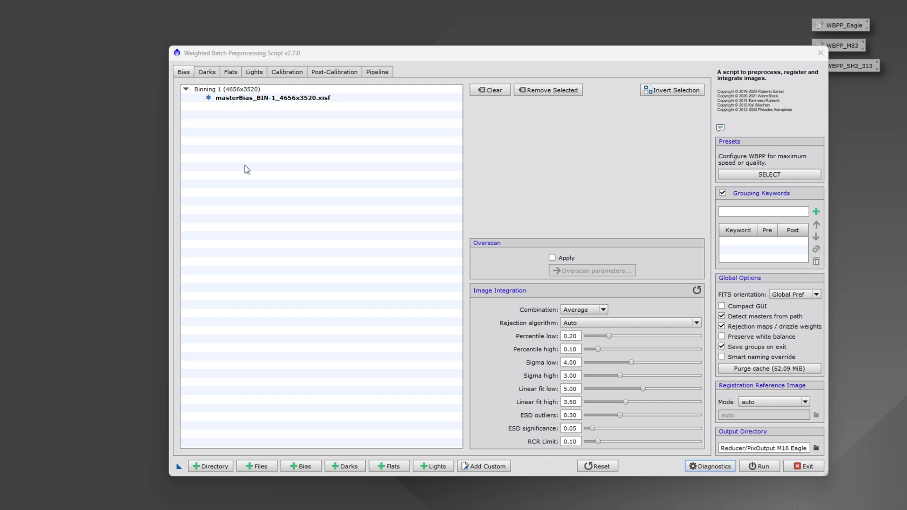
Review the Eagle project's master darks, master flats and light frames tabs, twice over.
click(205, 74)
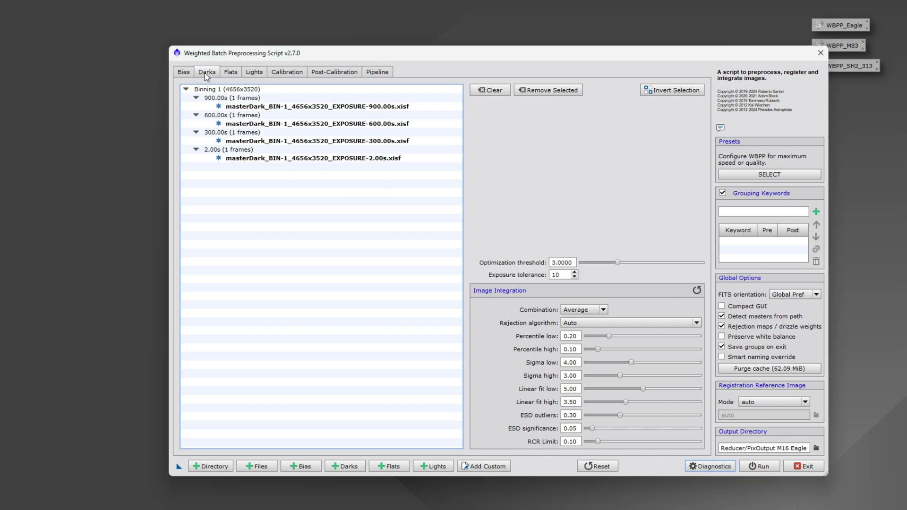
click(232, 73)
click(254, 73)
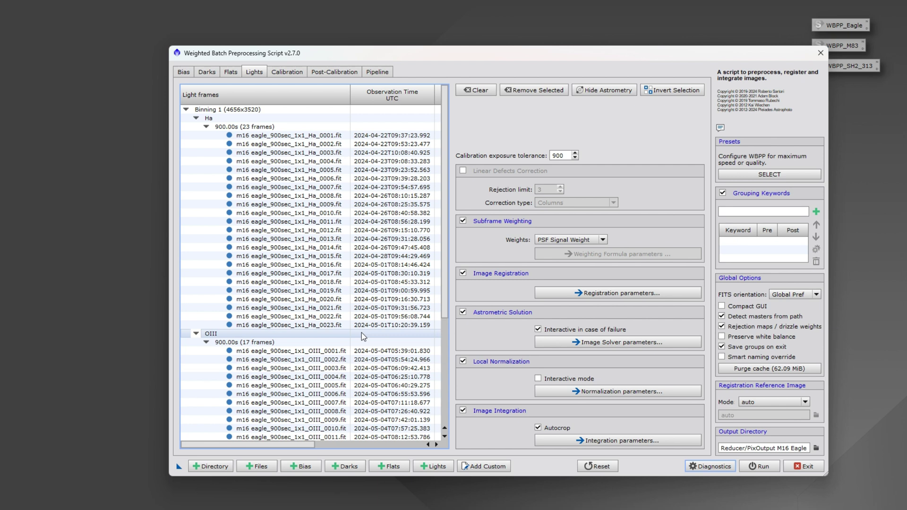
click(206, 72)
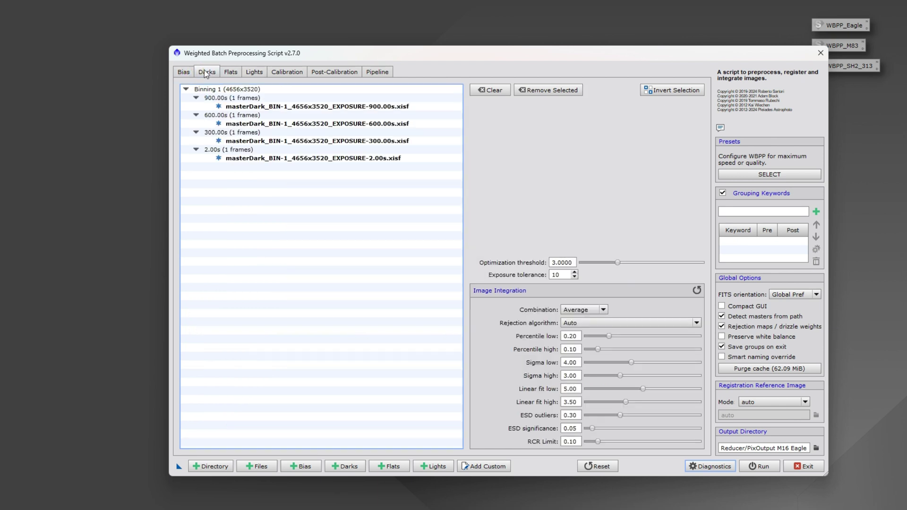
click(230, 72)
click(254, 71)
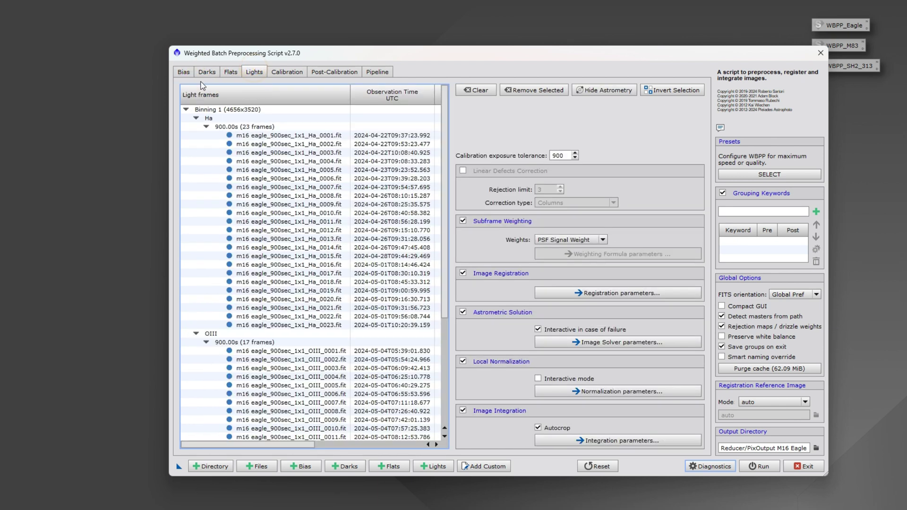
Check the calibration tables, OIII group and pipeline, ending on the Post-Calibration overview.
click(287, 72)
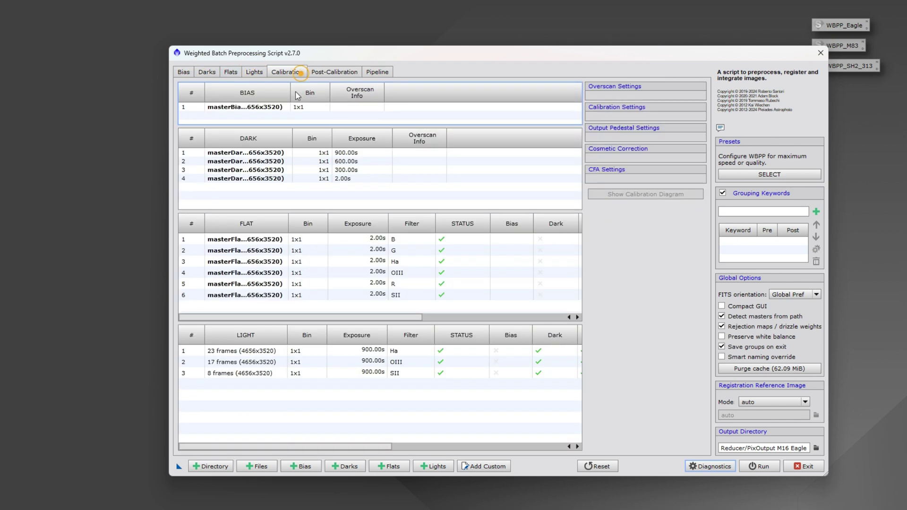
click(507, 363)
click(347, 74)
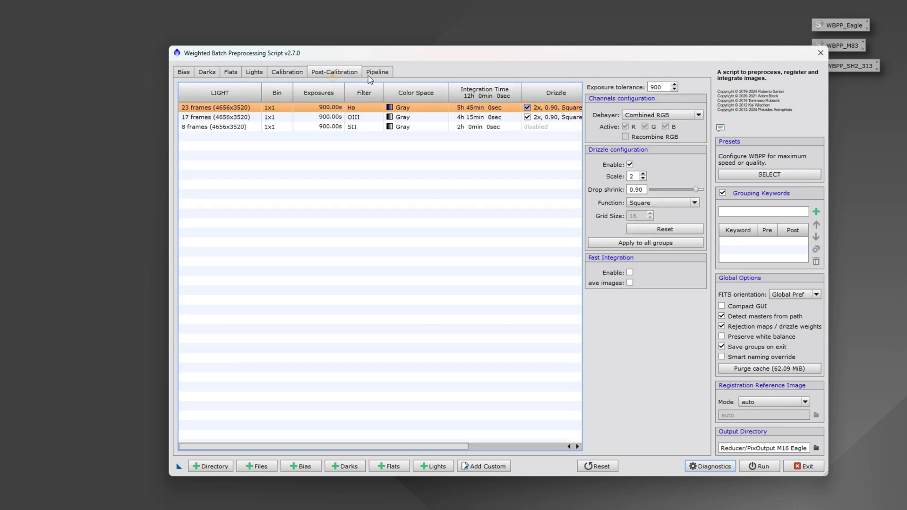
click(381, 71)
click(339, 74)
Save the current WBPP setup as a Process59 instance icon and open its parameters.
drag(178, 469, 81, 300)
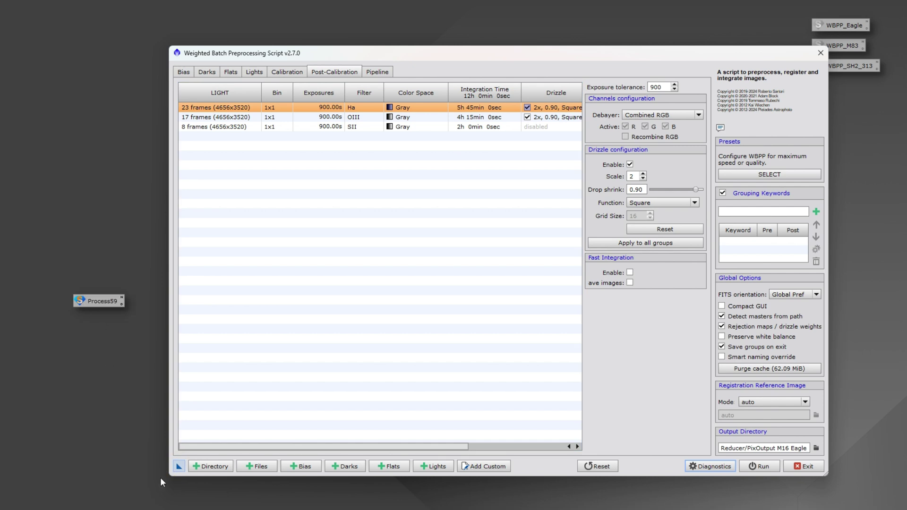
double_click(814, 61)
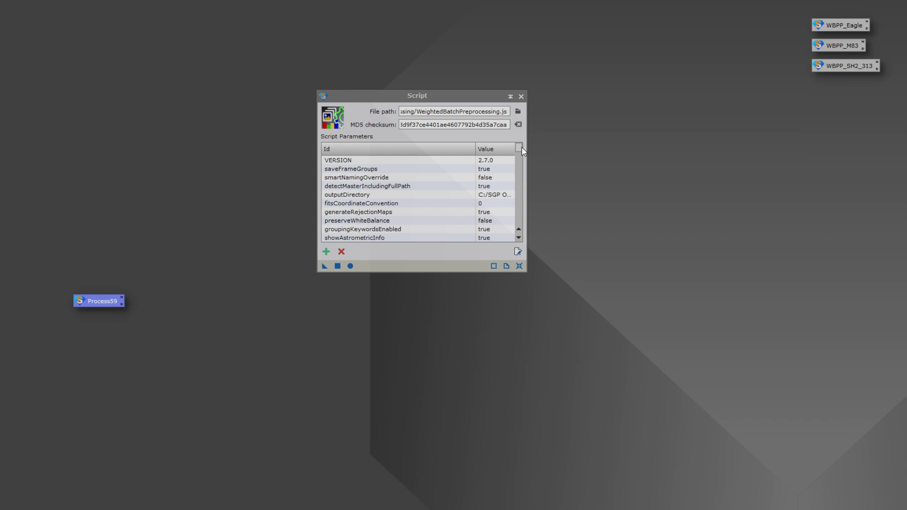
Scroll the Script Parameters list down and select the groups entry.
drag(520, 149, 518, 229)
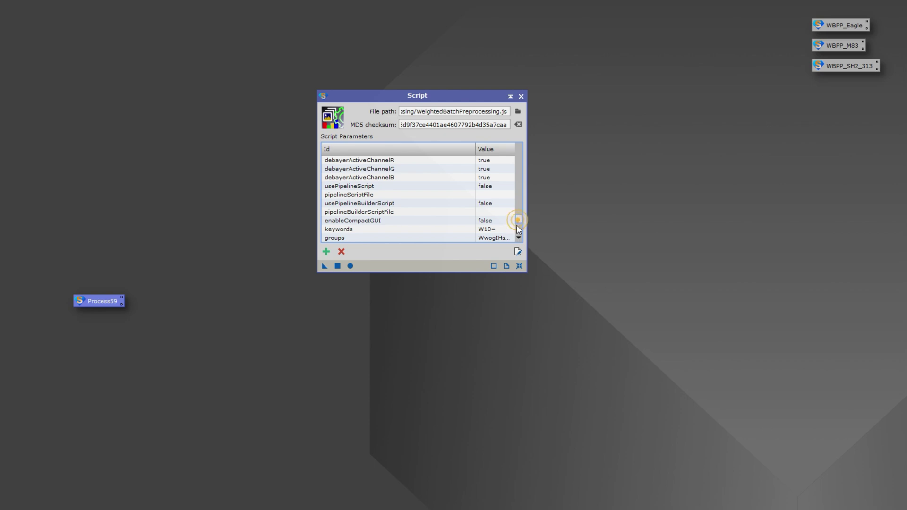
scroll(492, 239, down, 1)
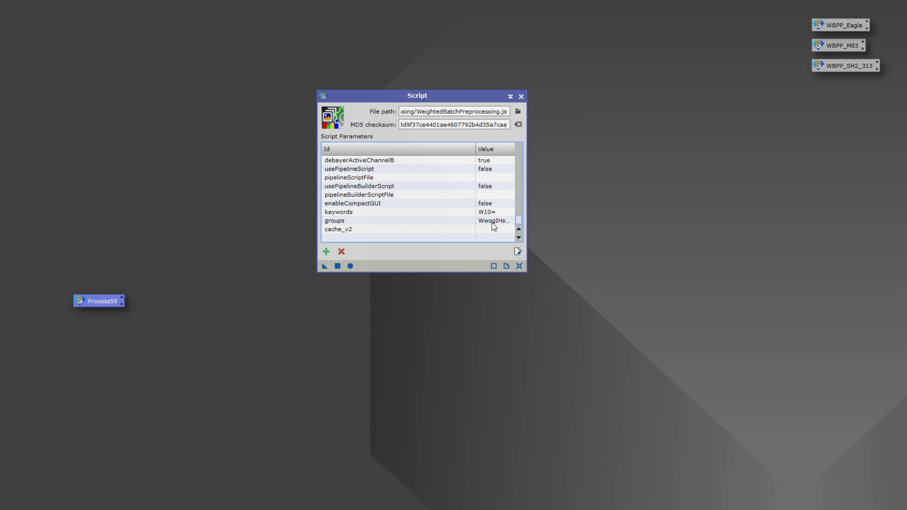
click(491, 222)
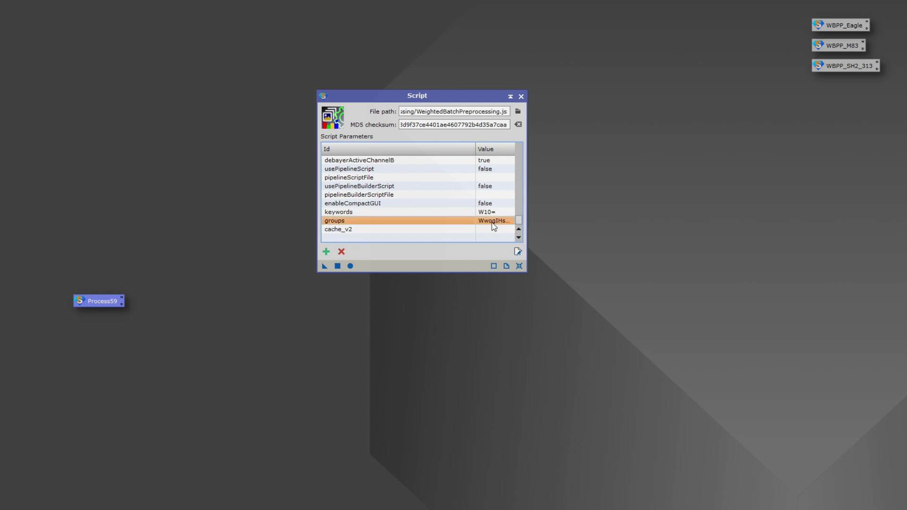
View the stored groups parameter value, then cancel the editor without changes.
double_click(492, 222)
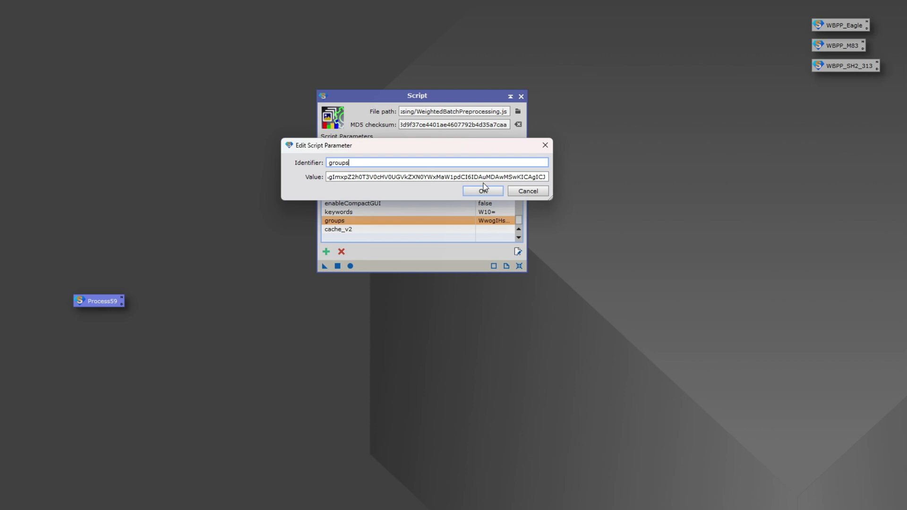
click(527, 191)
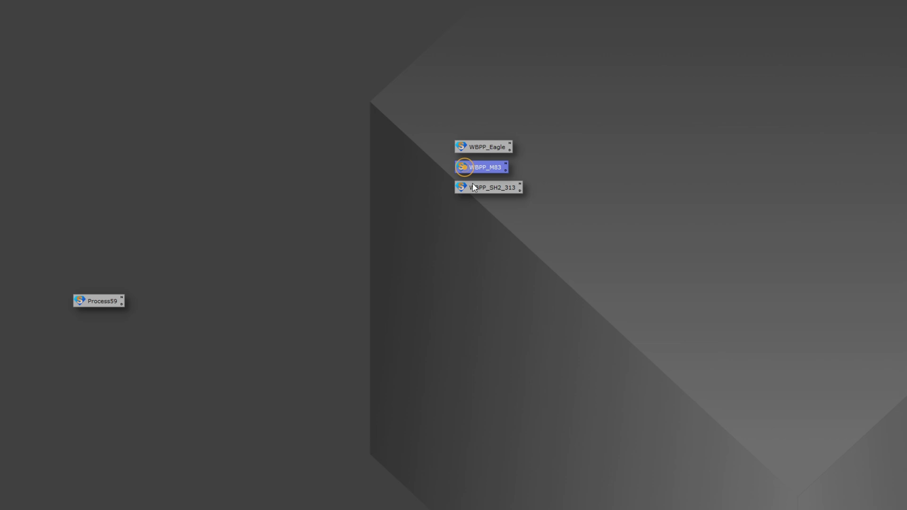
Select the WBPP_M83 icon and execute it in the global context to reopen its setup.
click(472, 183)
click(474, 167)
click(476, 147)
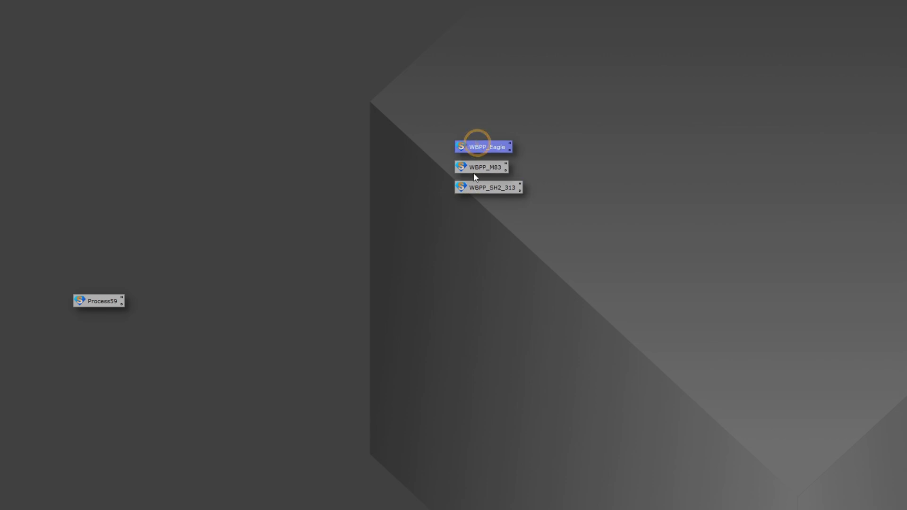
click(475, 169)
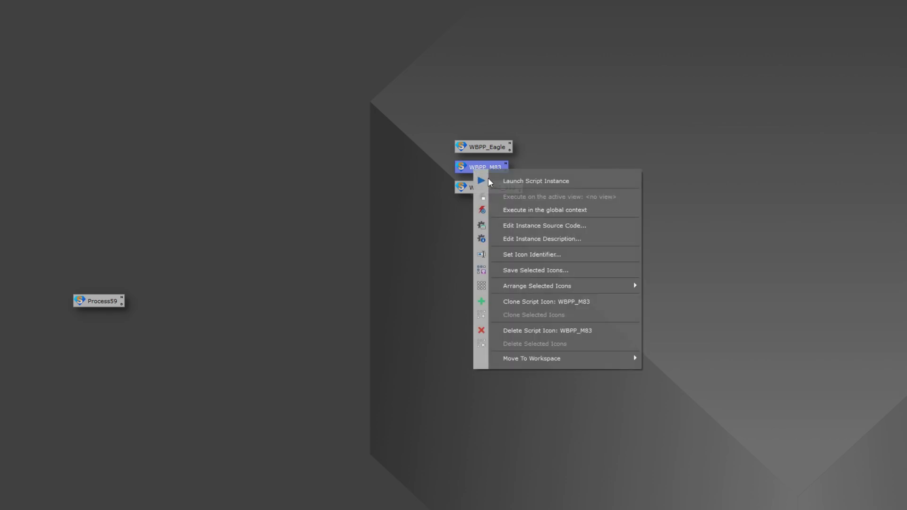
click(528, 212)
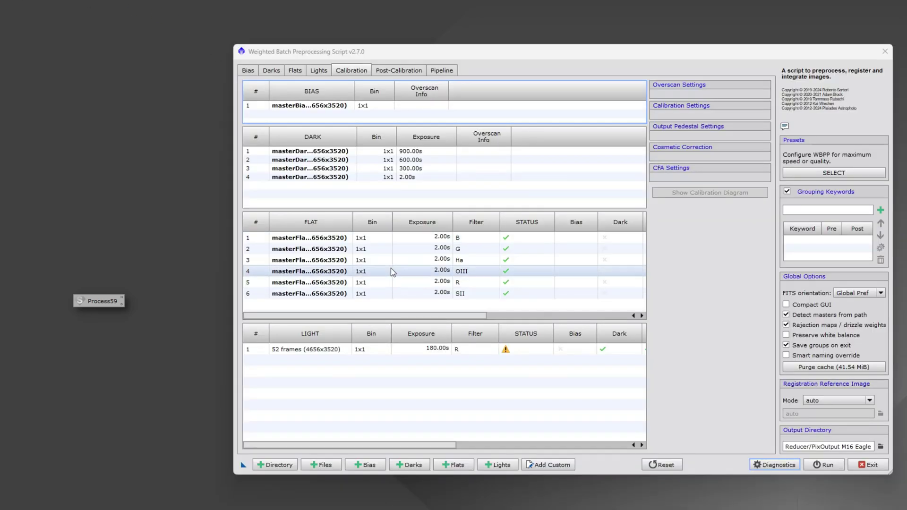
Look over the M83 Lights, Flats and Darks tabs, ending back on the light frames.
click(319, 70)
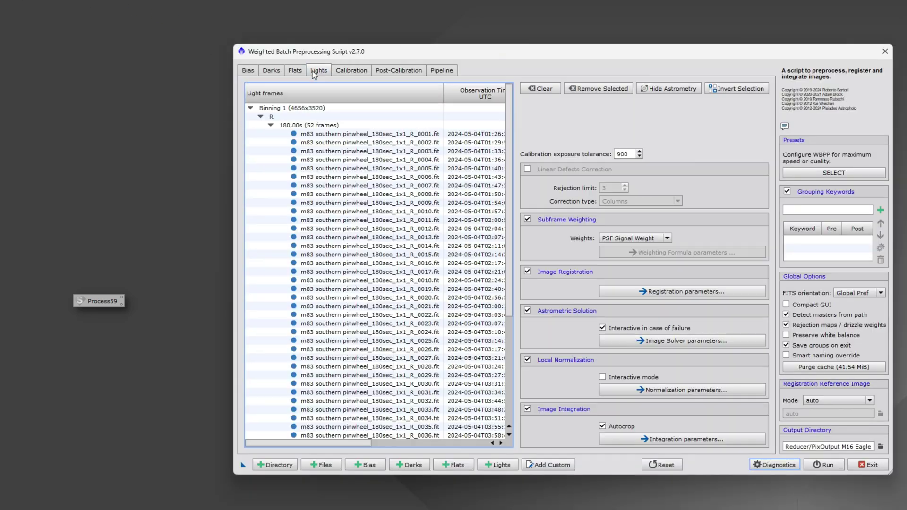
drag(428, 56, 352, 55)
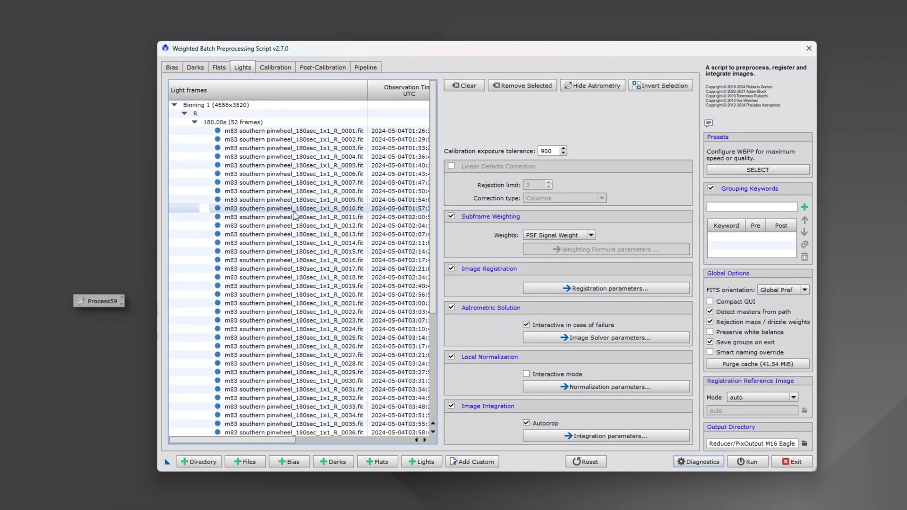
click(219, 67)
click(195, 67)
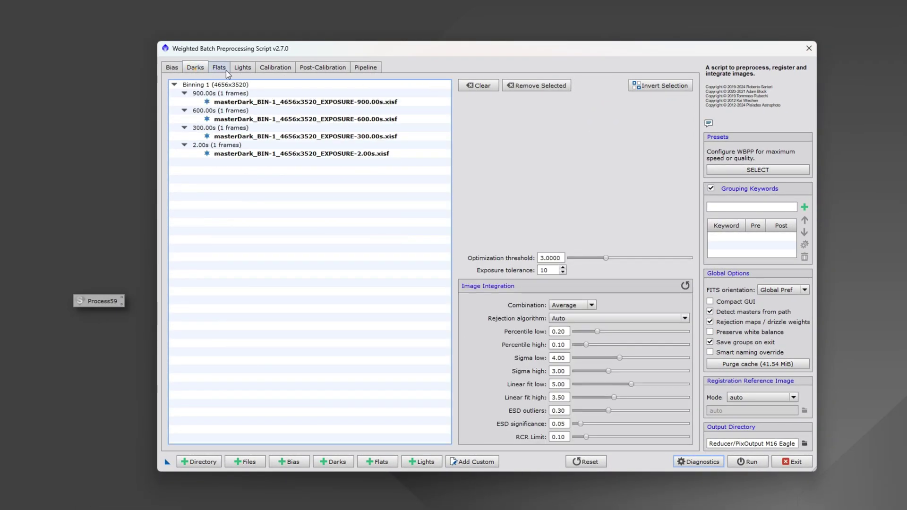
click(242, 67)
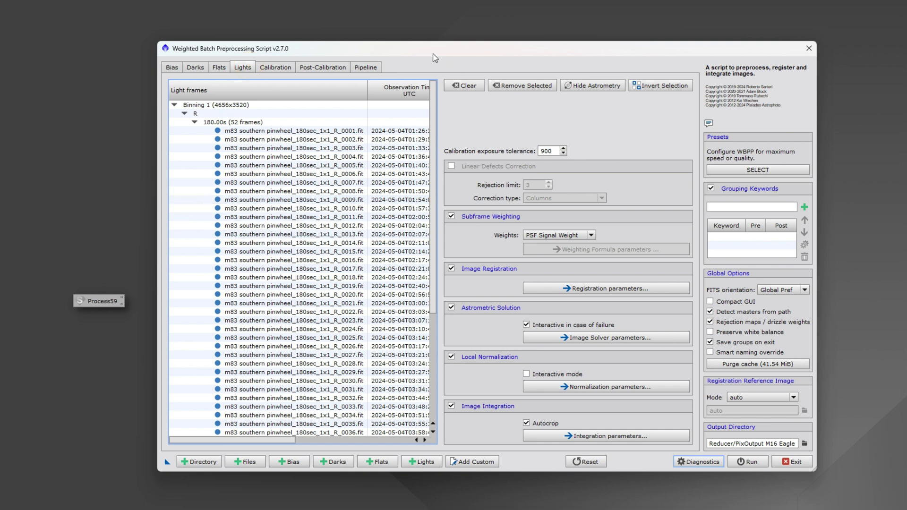
Open the +Lights file picker and cancel it without adding any frames.
drag(433, 53, 443, 58)
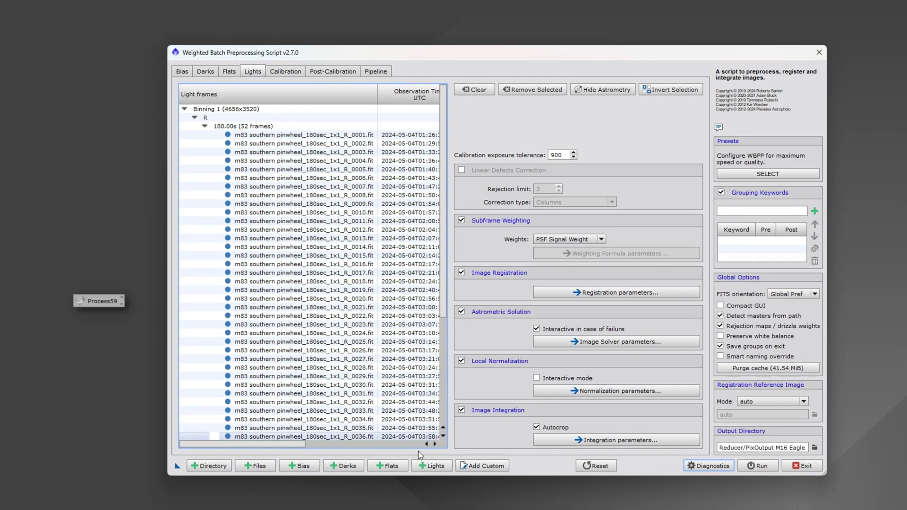
click(429, 466)
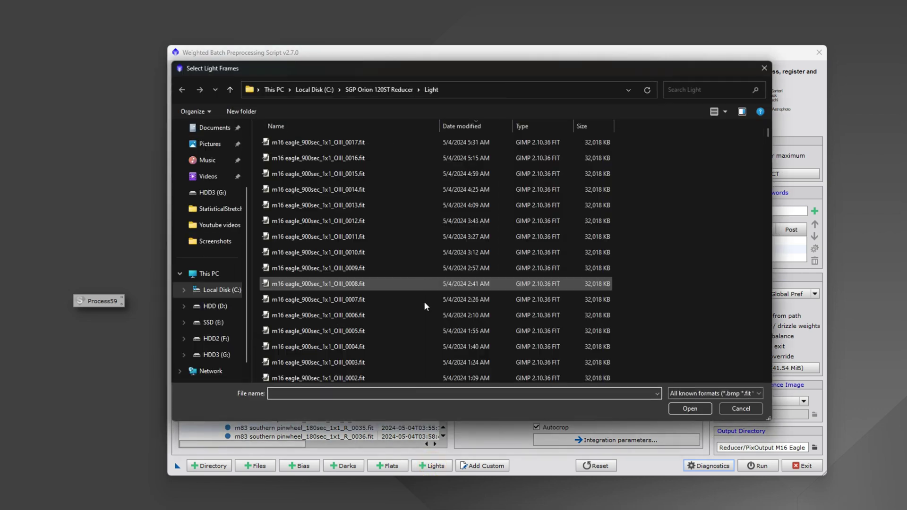
click(750, 408)
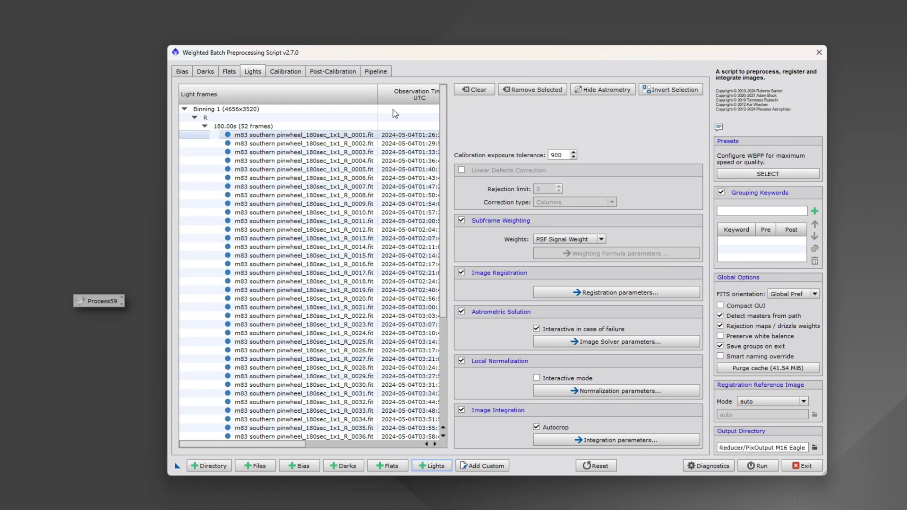
Save the M83 setup as a new Process60 icon and exit the WBPP script.
drag(532, 57, 614, 53)
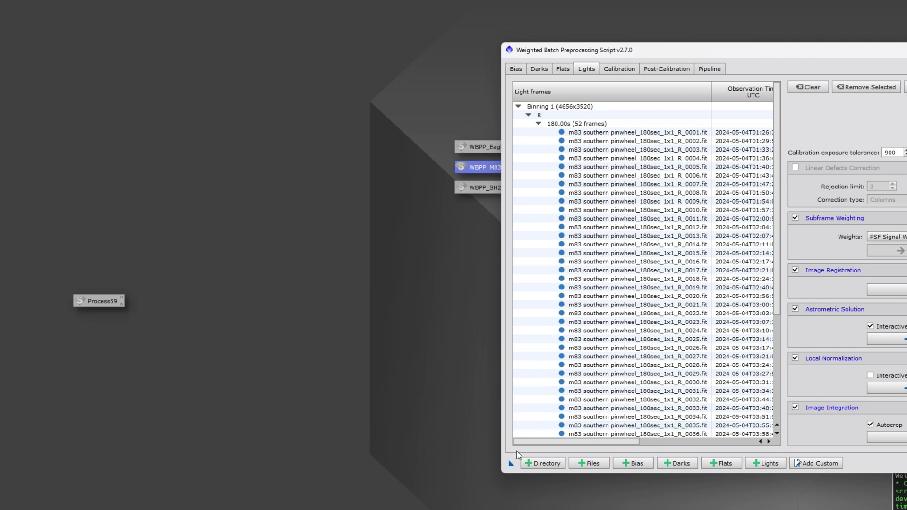
drag(510, 467, 383, 303)
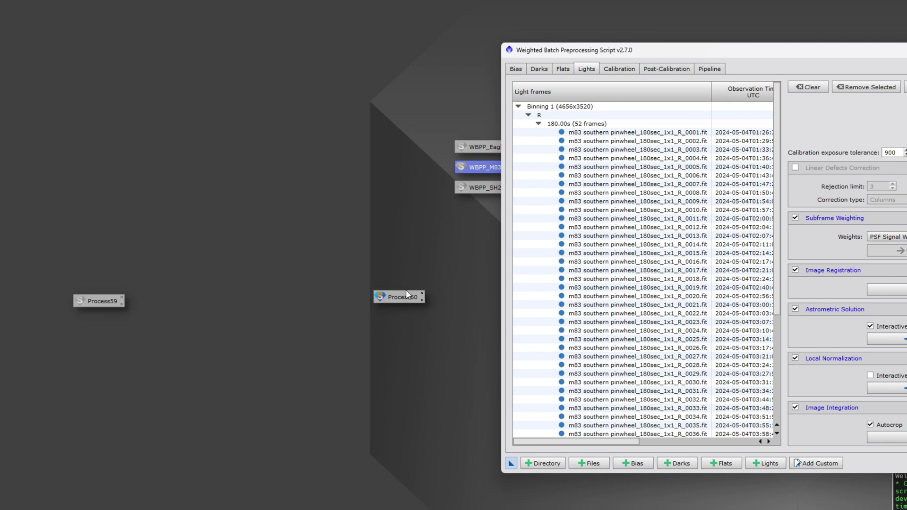
drag(703, 52, 313, 49)
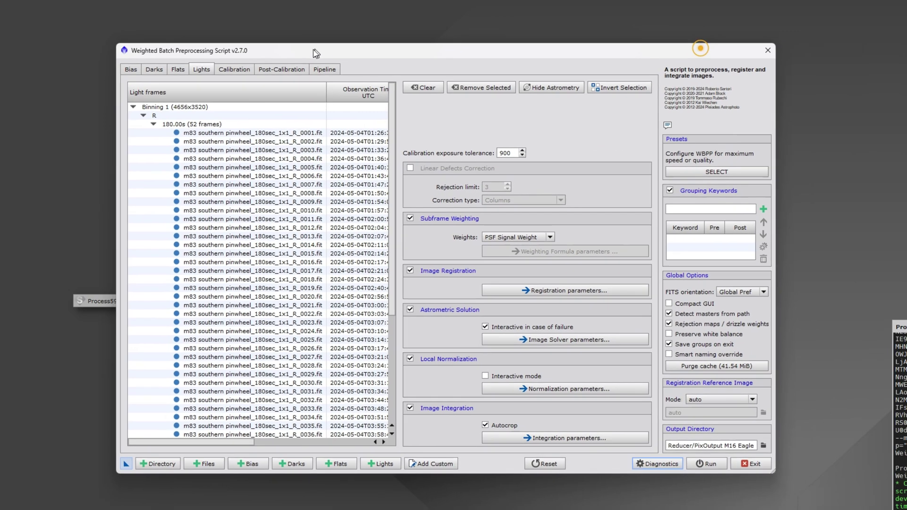
click(750, 467)
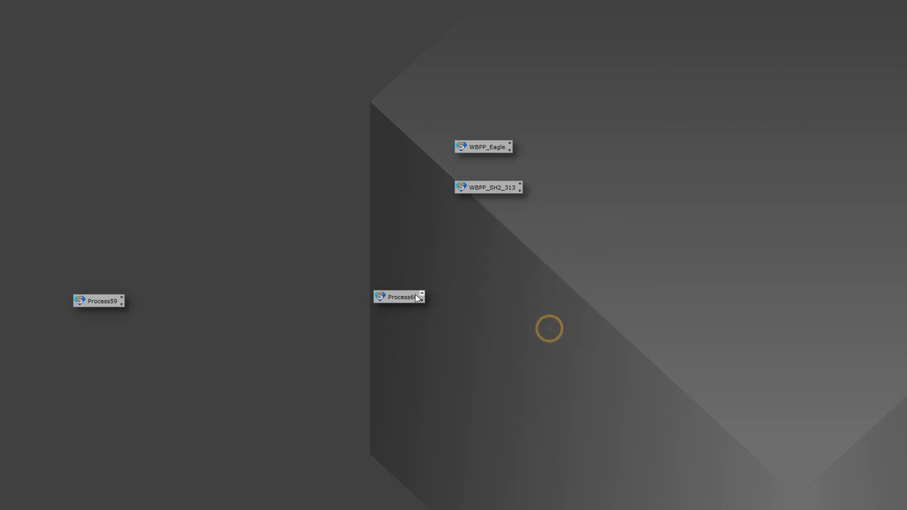
Rename the Process60 icon's identifier to WBPP_M83.
double_click(417, 297)
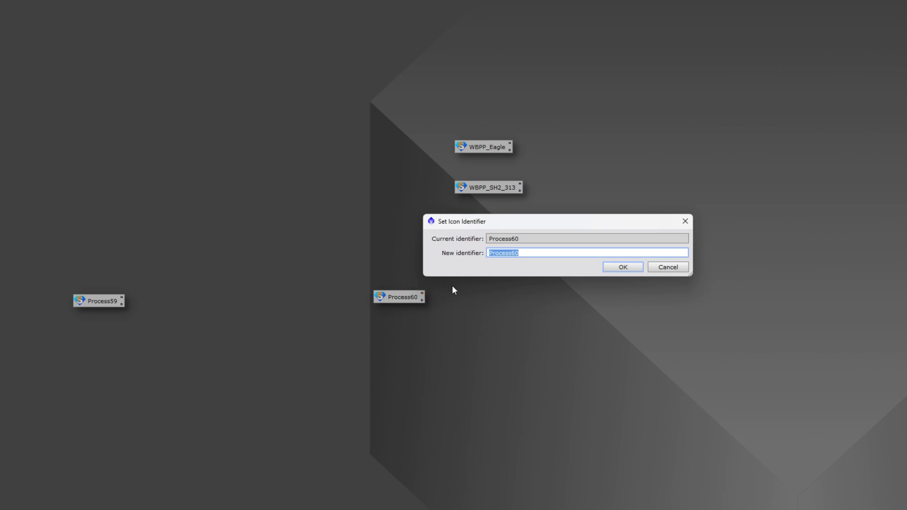
text(WBPP_M83)
key(Return)
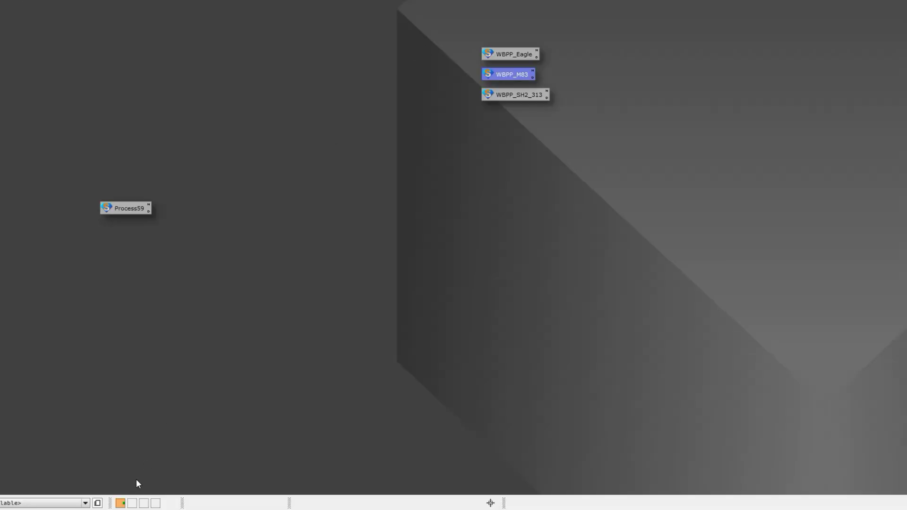
Move the WBPP_Eagle, WBPP_M83 and WBPP_SH2_313 icons to workspace 4, then compare with workspace 1.
drag(454, 42, 537, 104)
drag(509, 53, 154, 508)
drag(163, 500, 543, 169)
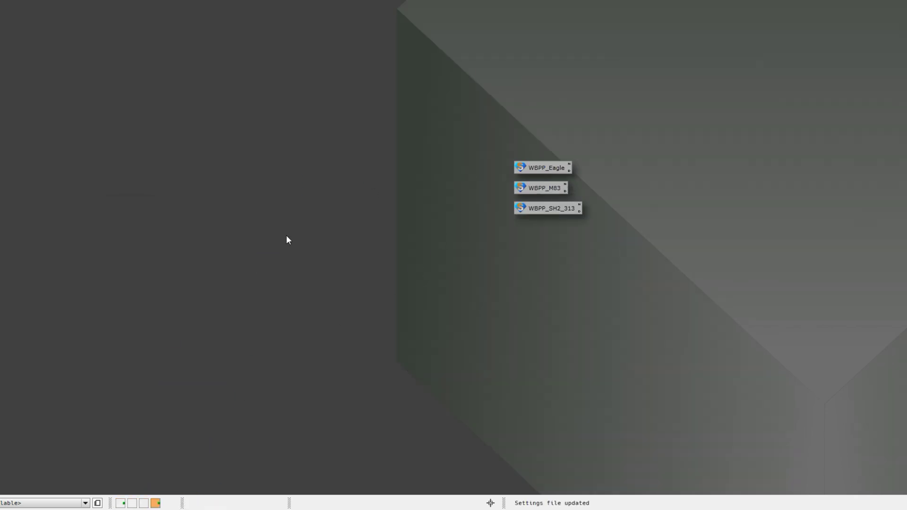
click(120, 504)
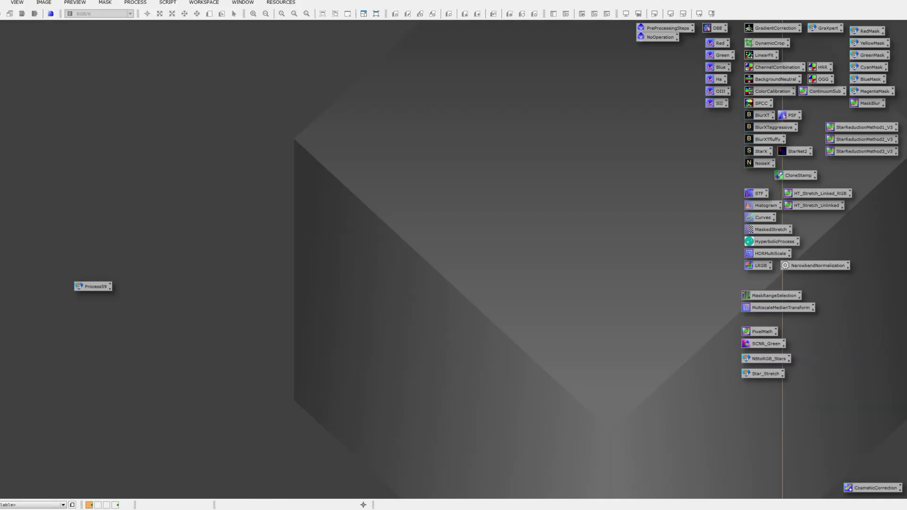
click(115, 505)
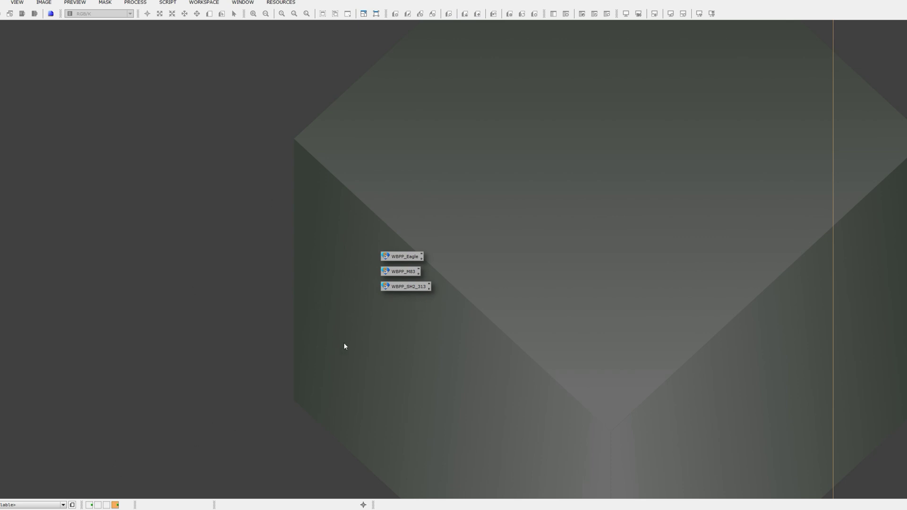
drag(332, 211, 488, 396)
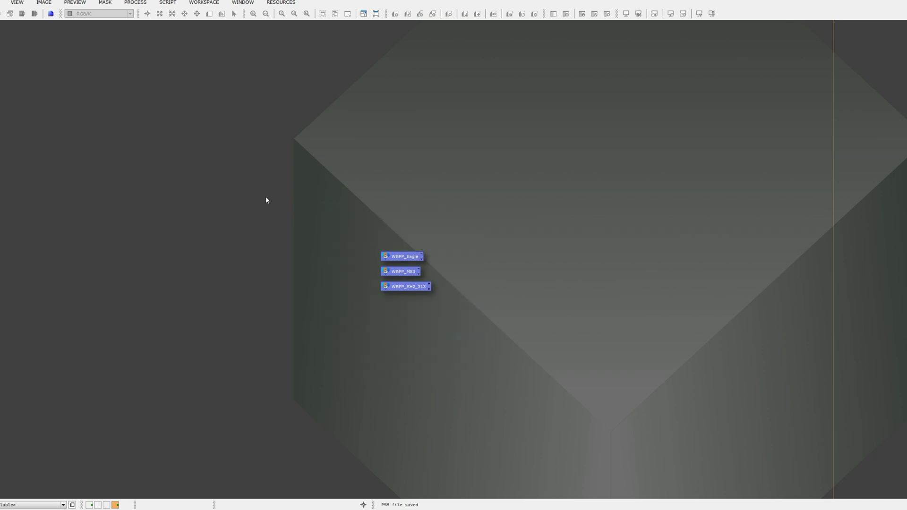
right_click(397, 260)
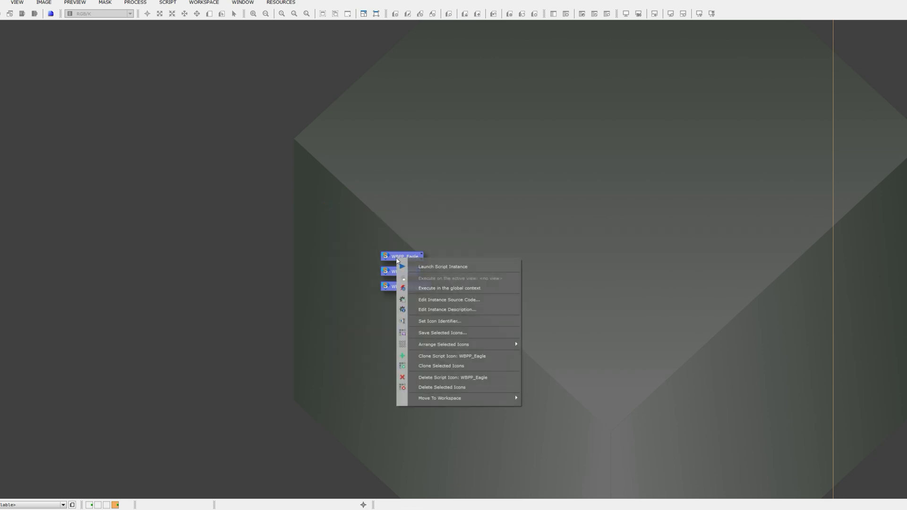
click(452, 333)
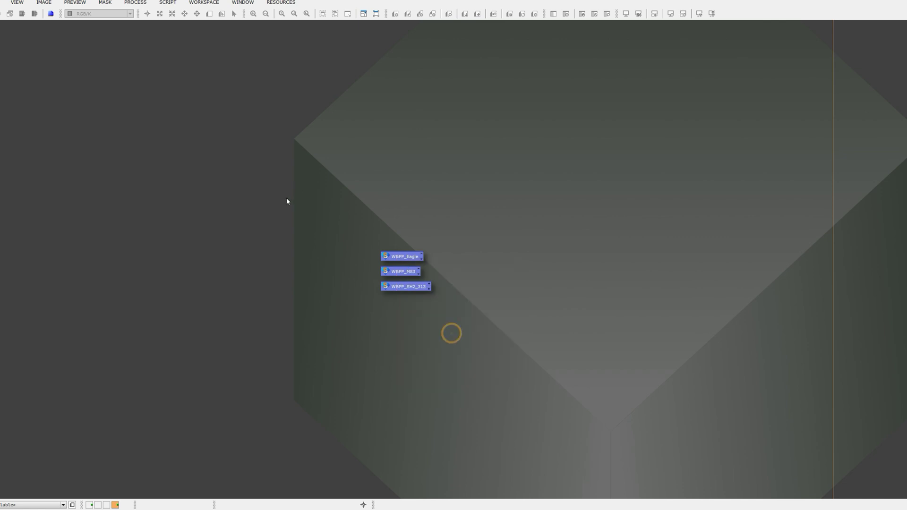
click(379, 254)
click(257, 285)
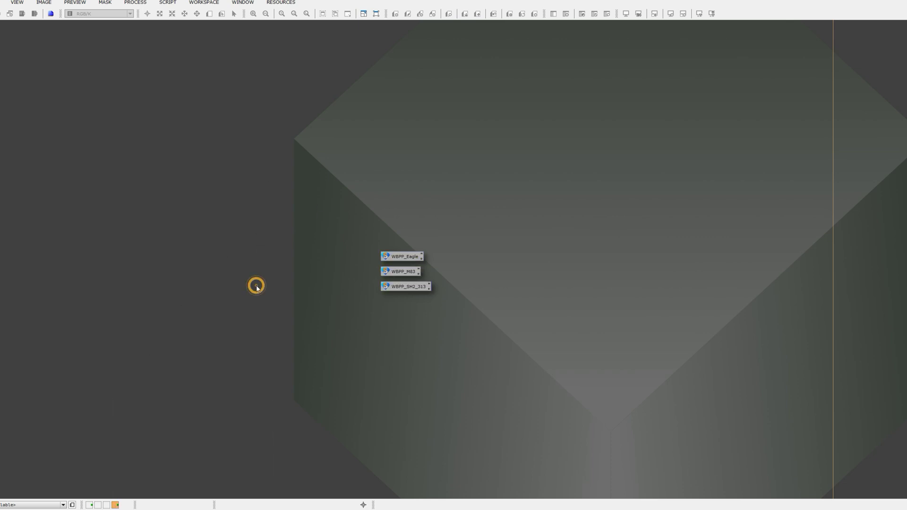